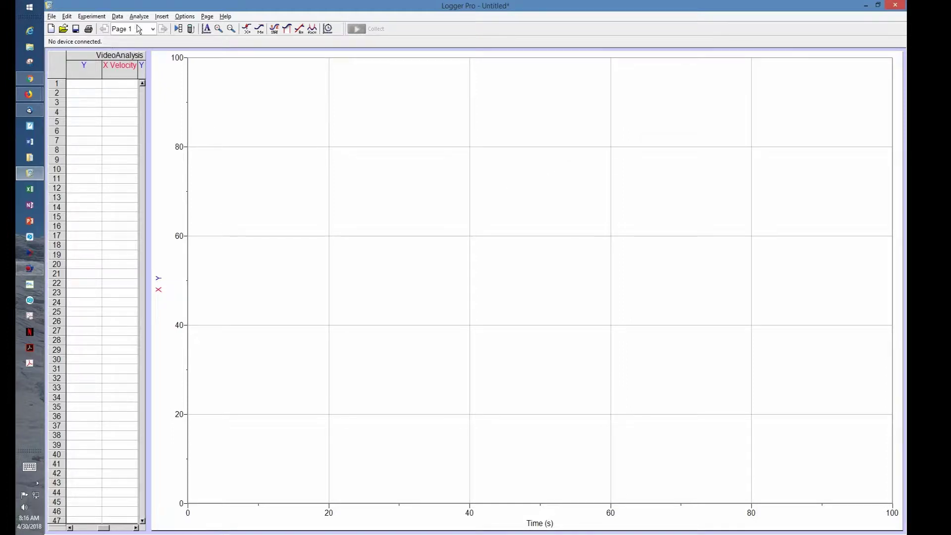
Step: Insert the movie '02. Video expl-1.0-0.5' from Downloads onto the Logger Pro page
left_click(159, 19)
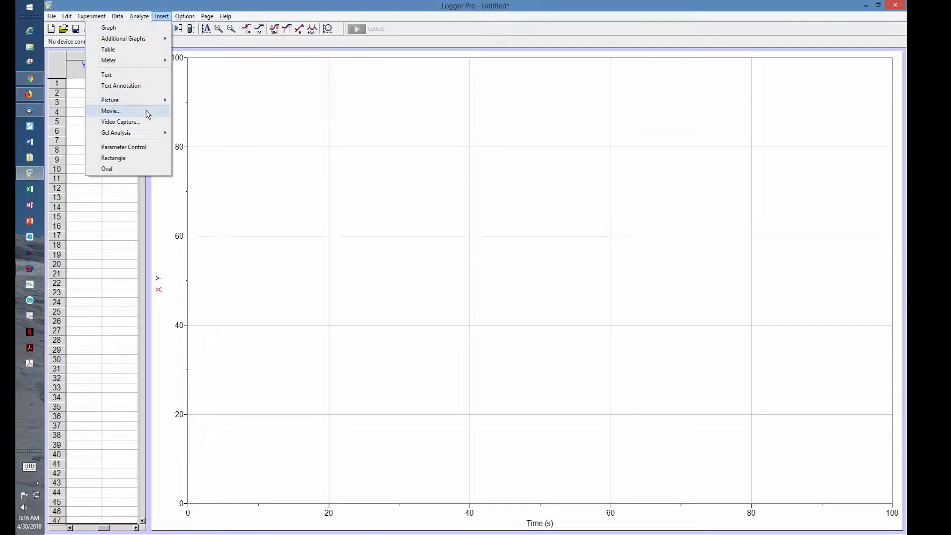
left_click(147, 113)
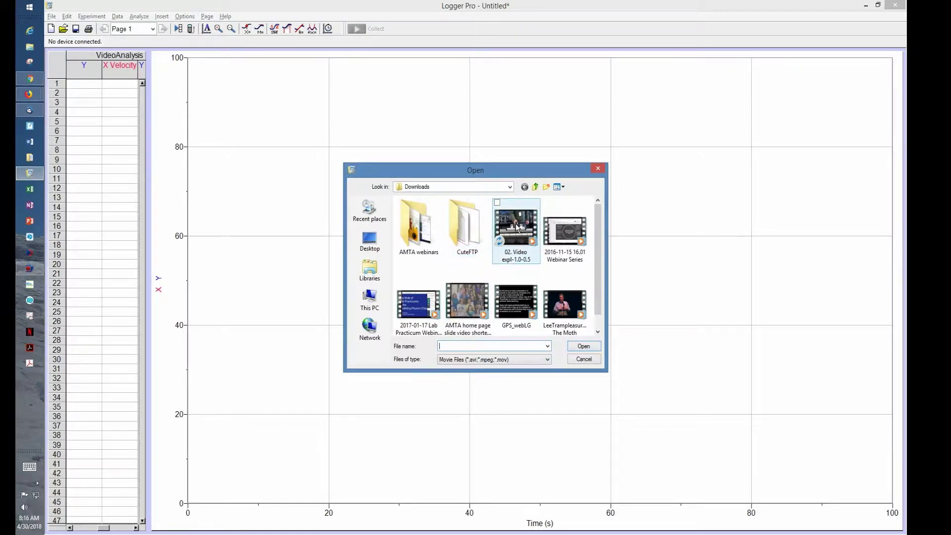
double_click(516, 228)
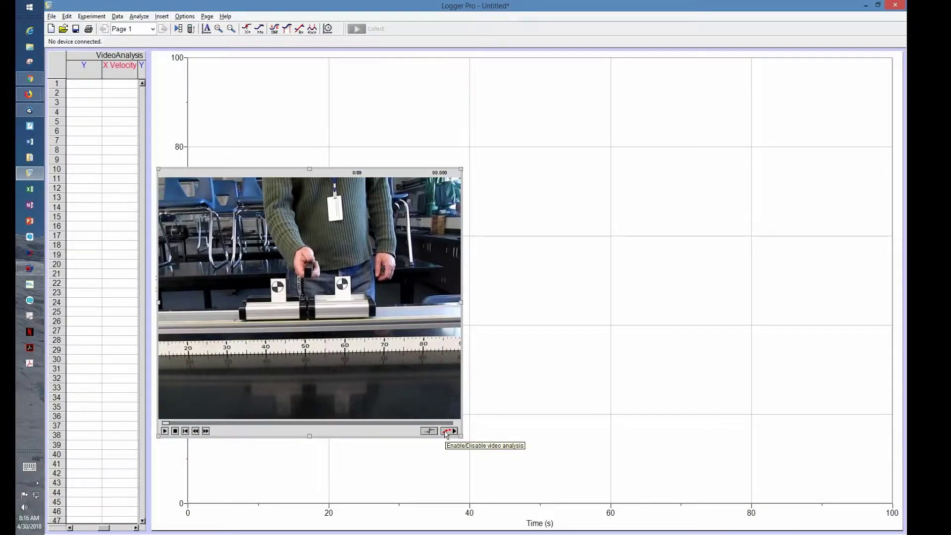
Step: Enable video analysis on the cart movie, then move and enlarge it over the graph
left_click(447, 431)
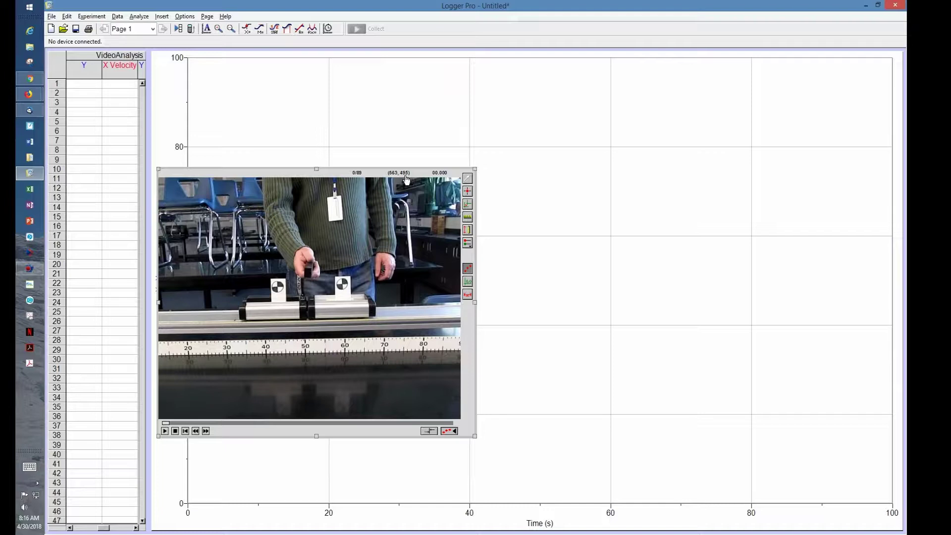
left_click_drag(406, 180, 485, 87)
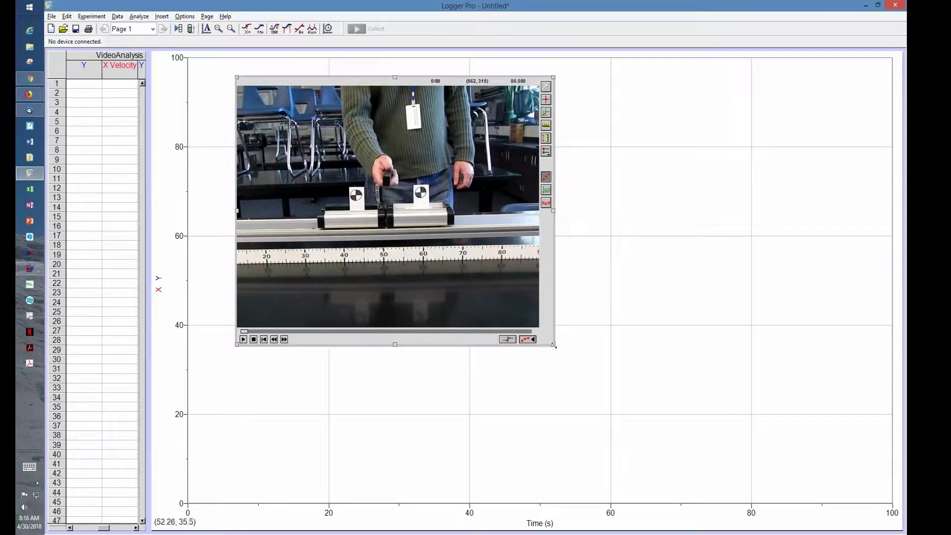
left_click_drag(554, 346, 728, 484)
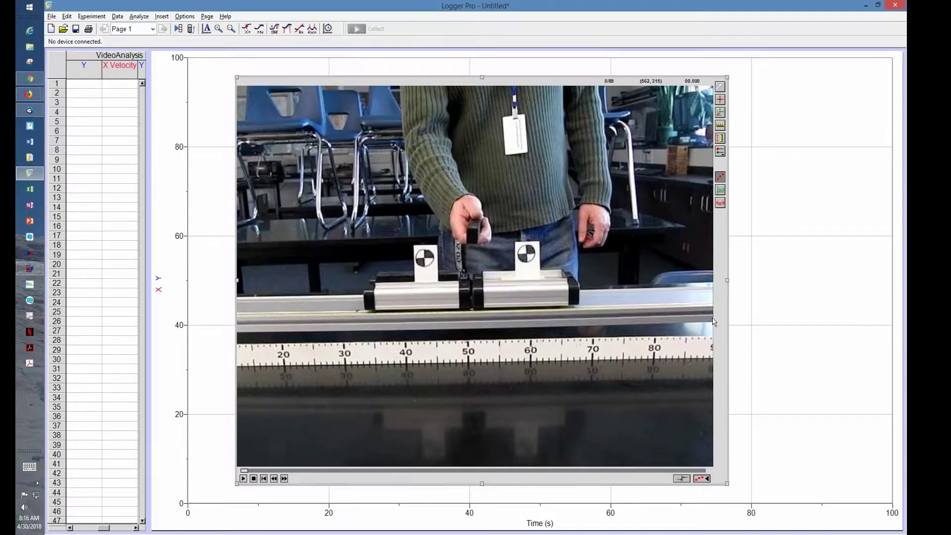
Step: Place the origin at the cart junction and rotate the x-axis to follow the track
left_click(721, 115)
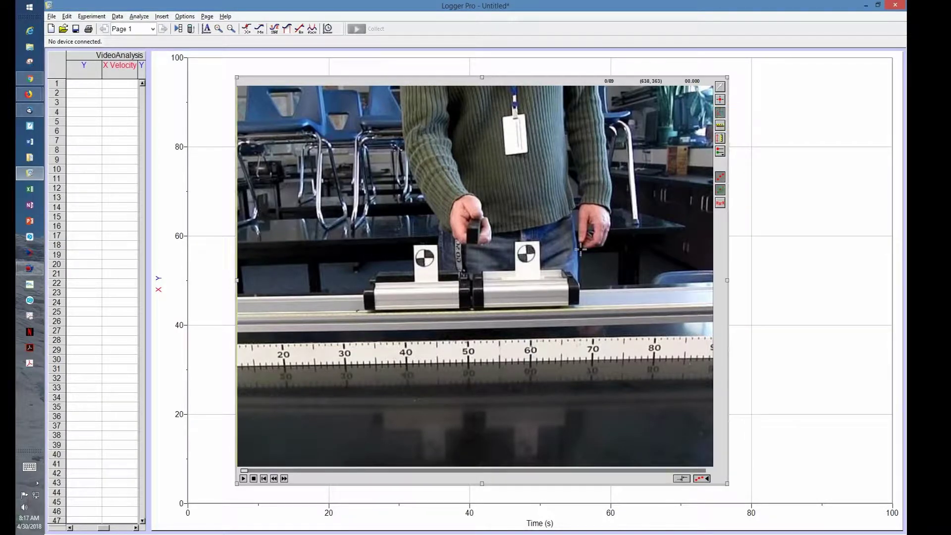
left_click(471, 313)
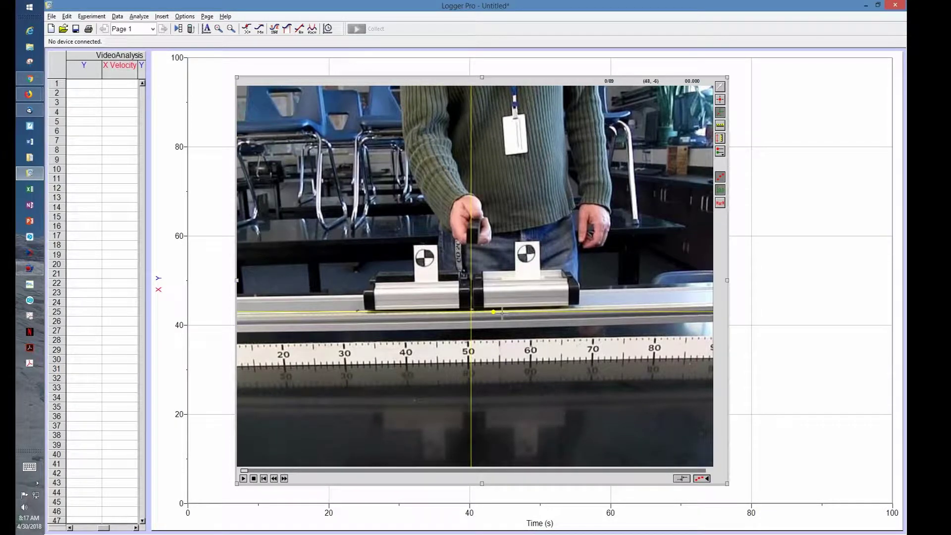
left_click_drag(494, 311, 686, 307)
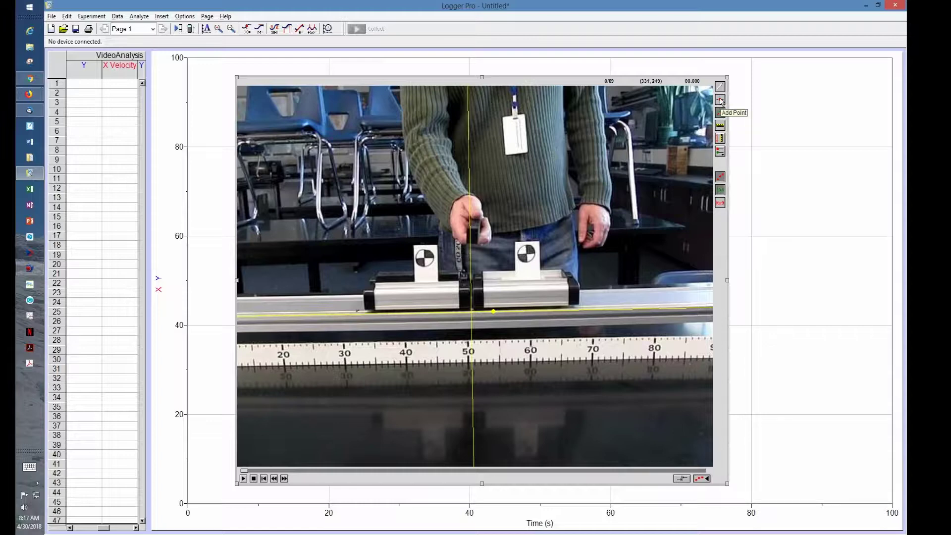
Step: Advance the movie to frame 39 of 89 and select the Add Point tool
left_click(284, 478)
left_click(284, 479)
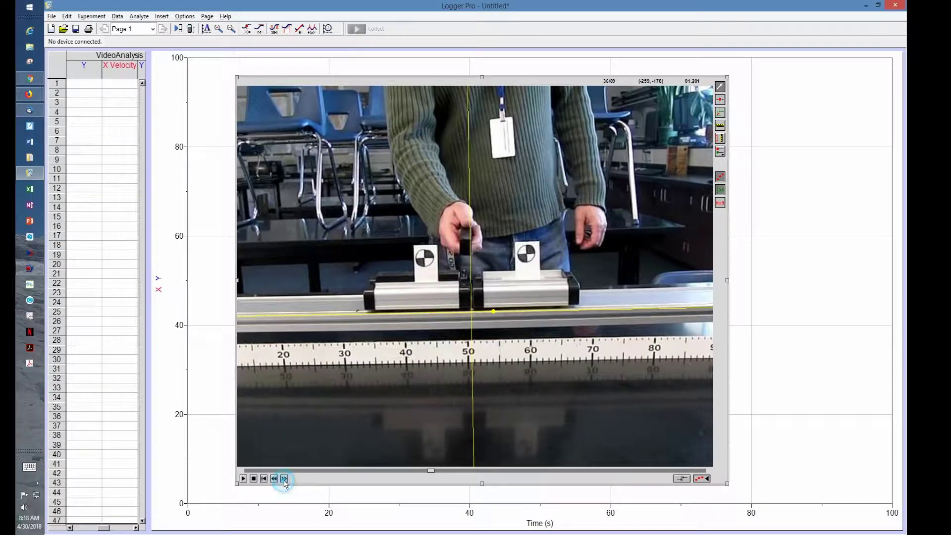
left_click(284, 479)
left_click(284, 478)
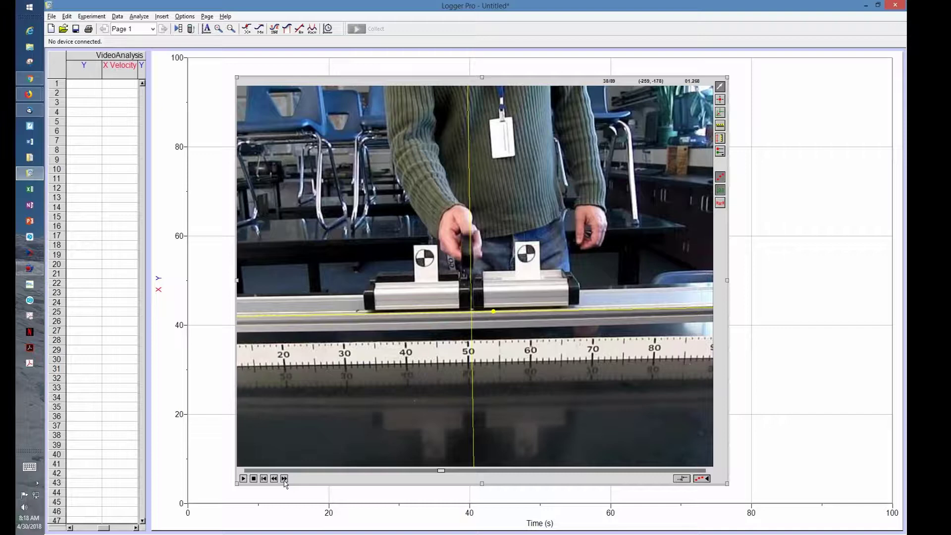
left_click(284, 479)
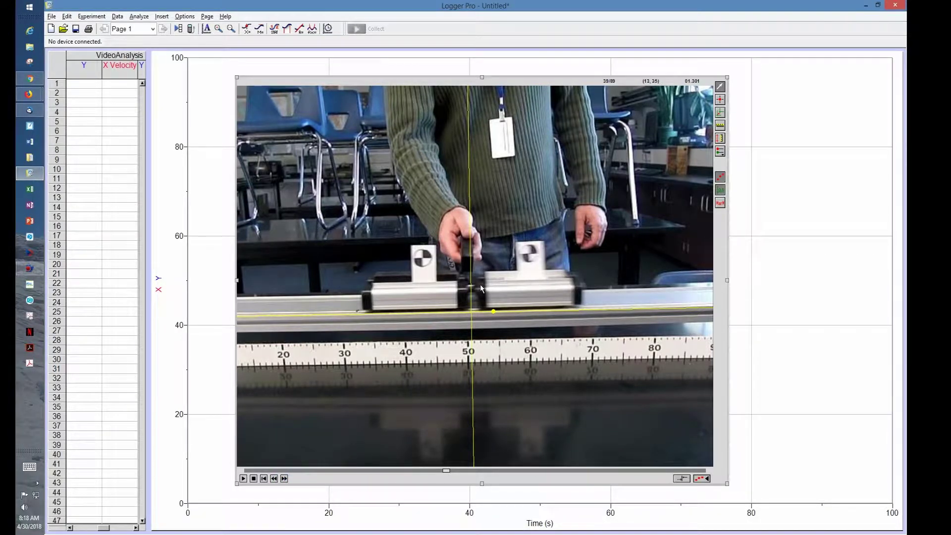
left_click(720, 100)
Step: Mark the first seven positions of the cart's front edge, frame by frame
left_click(478, 291)
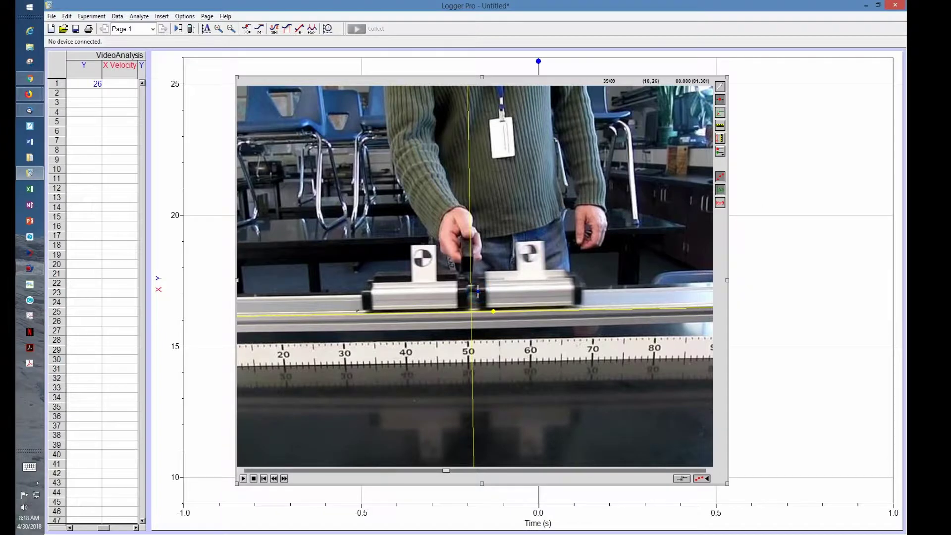
left_click(285, 479)
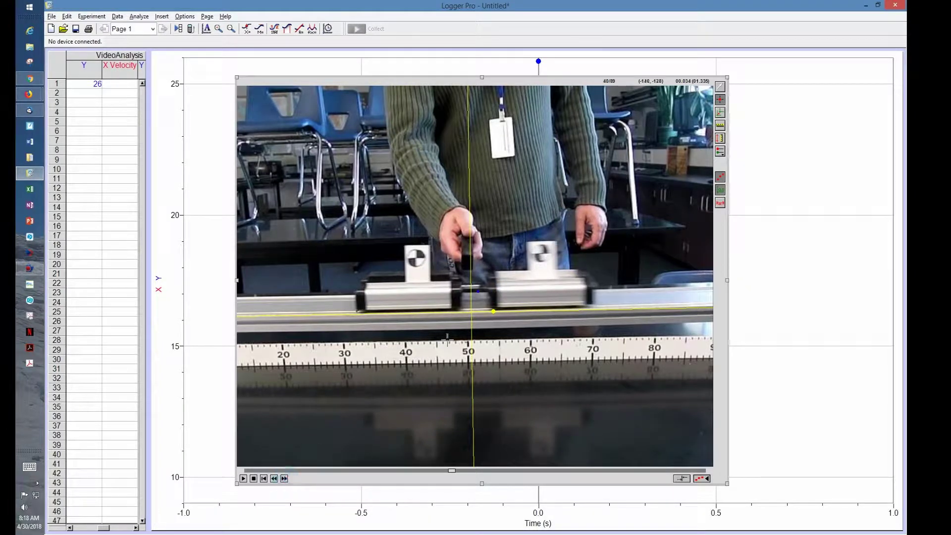
left_click(490, 293)
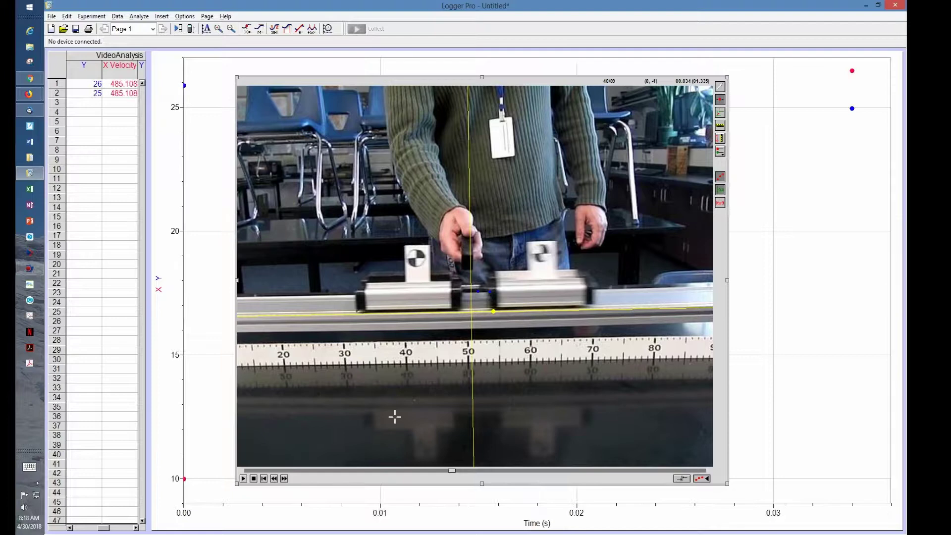
left_click(283, 478)
left_click(503, 292)
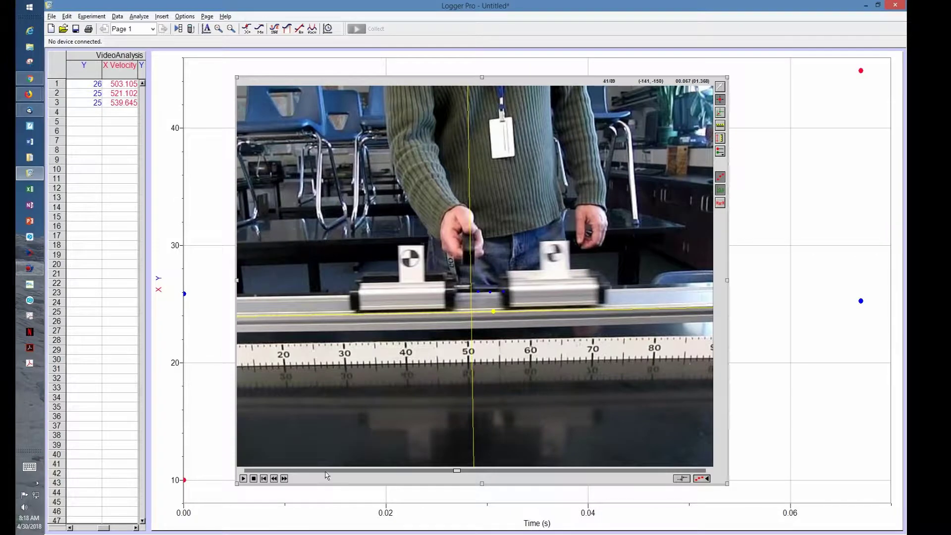
left_click(284, 478)
left_click(515, 291)
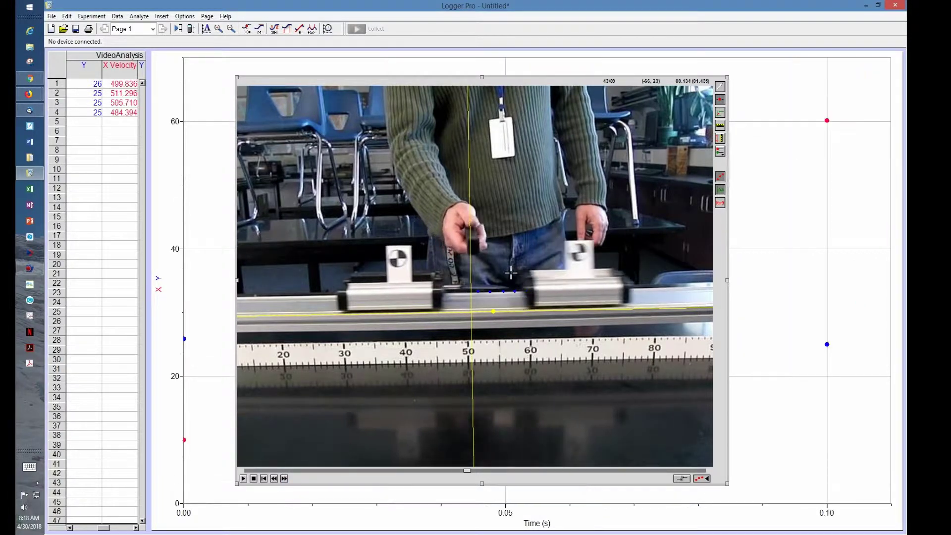
left_click(527, 292)
left_click(538, 292)
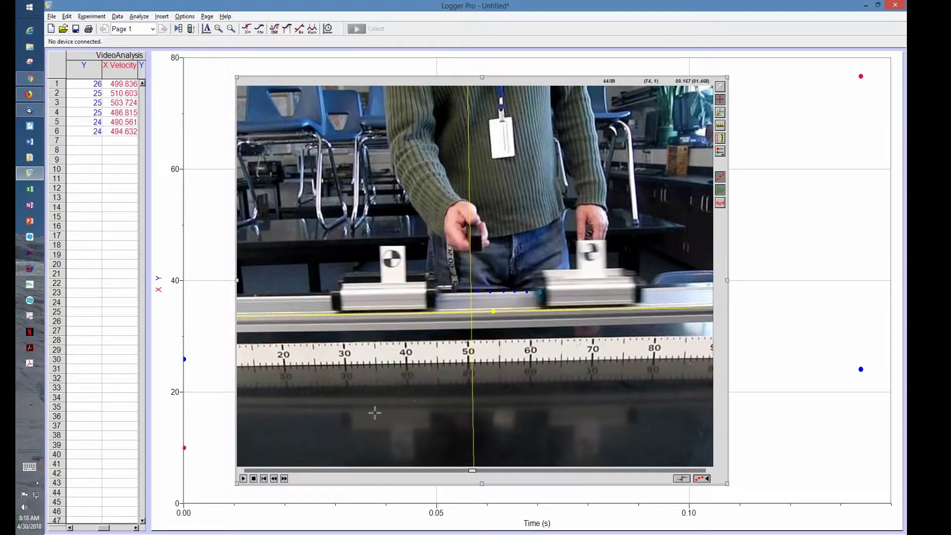
left_click(551, 292)
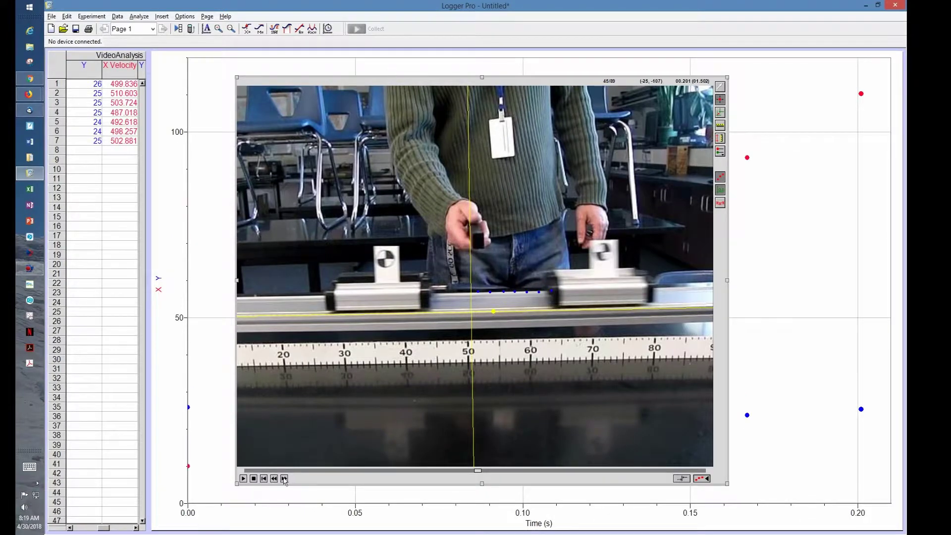
Step: Mark six more front-edge positions, reaching 13 rows at frame 51 of 89
left_click(564, 291)
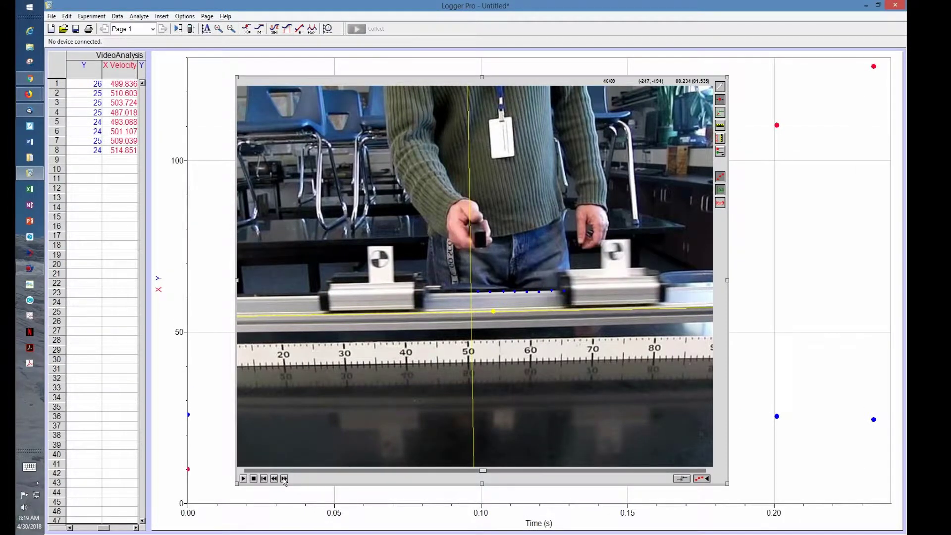
left_click(576, 292)
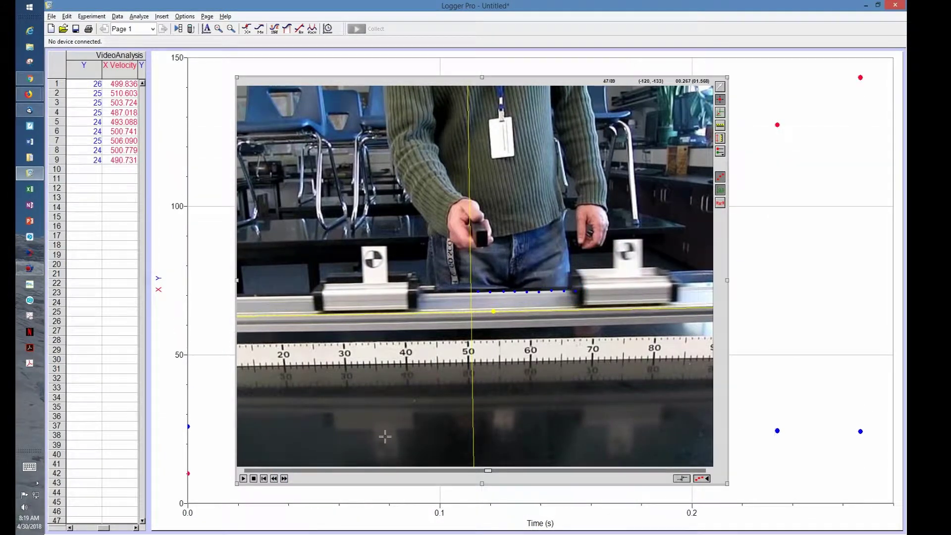
left_click(284, 478)
left_click(588, 292)
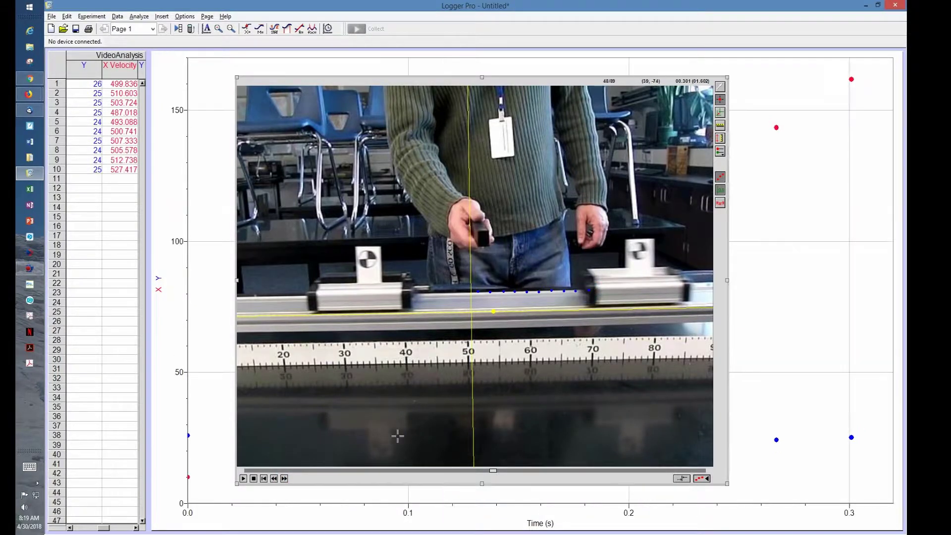
left_click(284, 478)
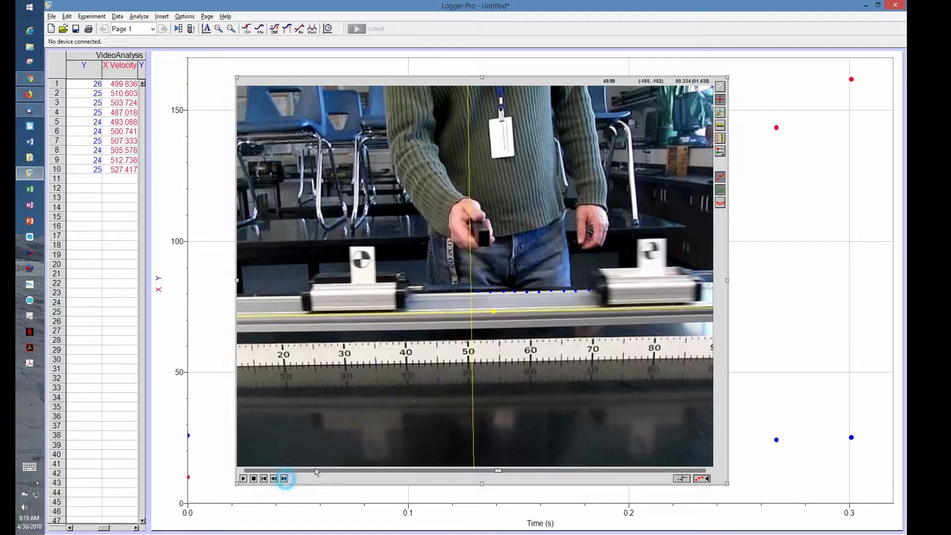
left_click(600, 290)
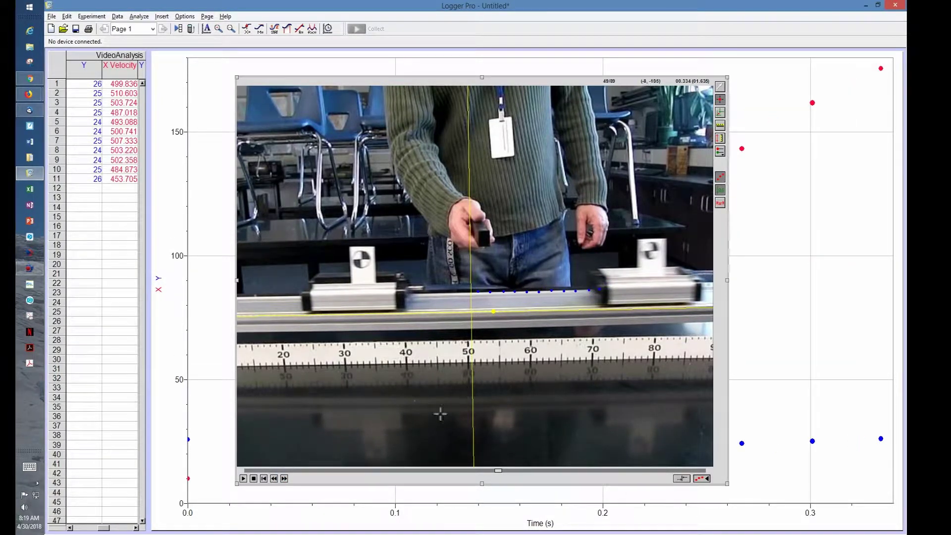
left_click(284, 479)
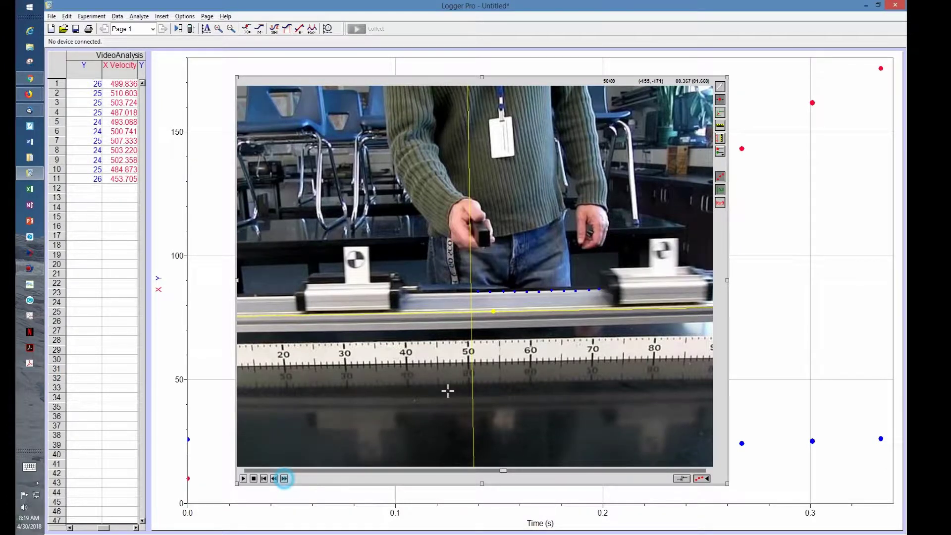
left_click(613, 291)
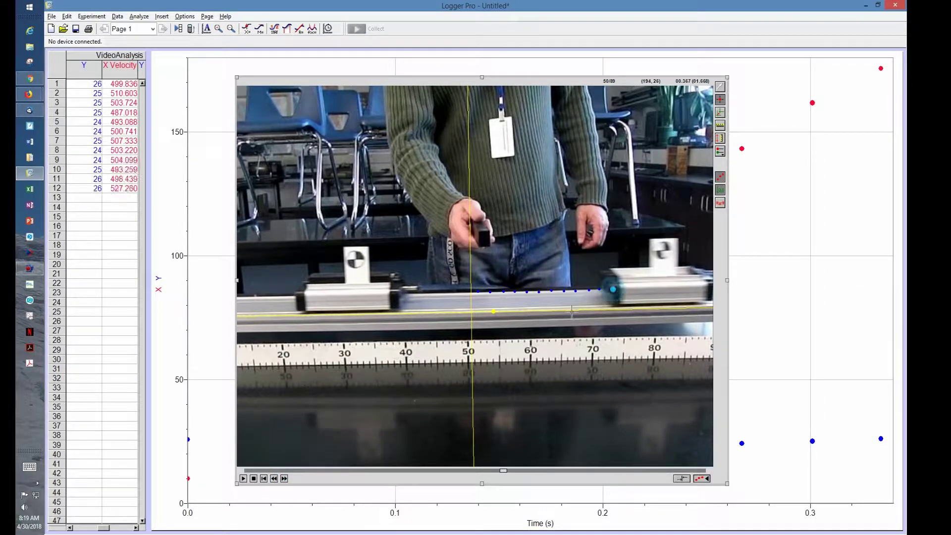
left_click(285, 478)
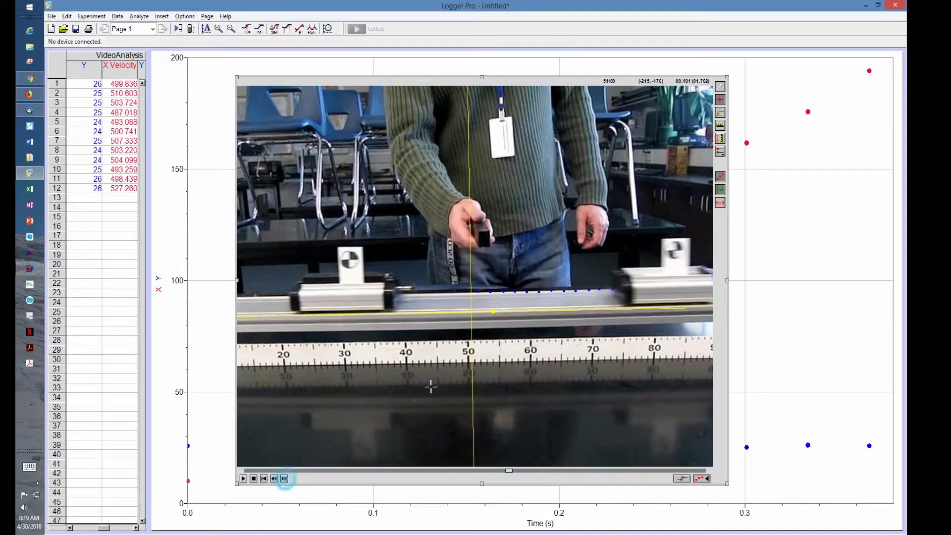
left_click(623, 289)
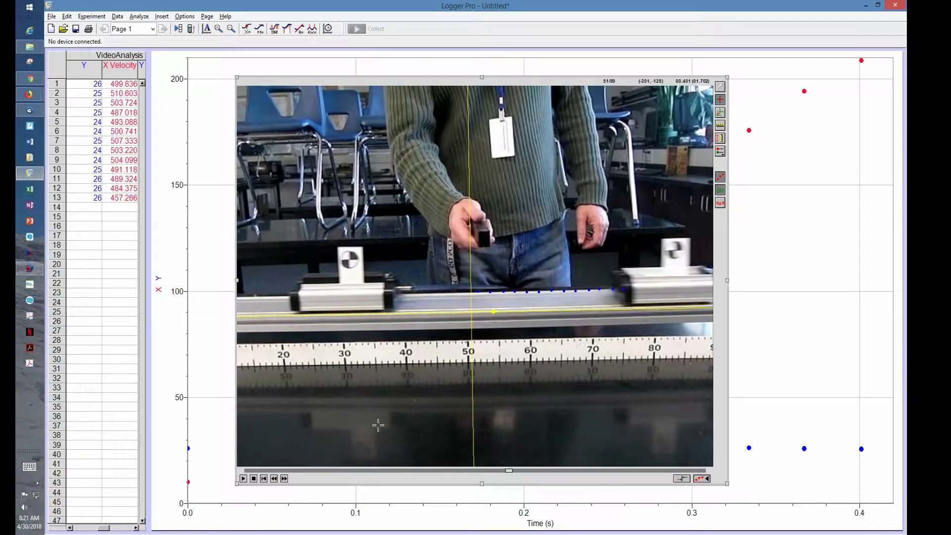
Step: Rewind the movie and start a new point series for the second cart
left_click_drag(510, 472, 451, 473)
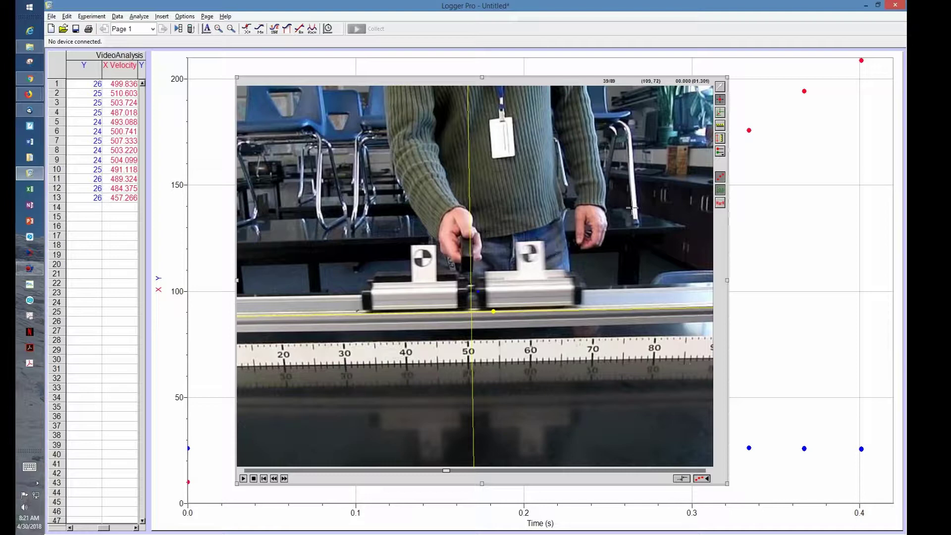
left_click(721, 153)
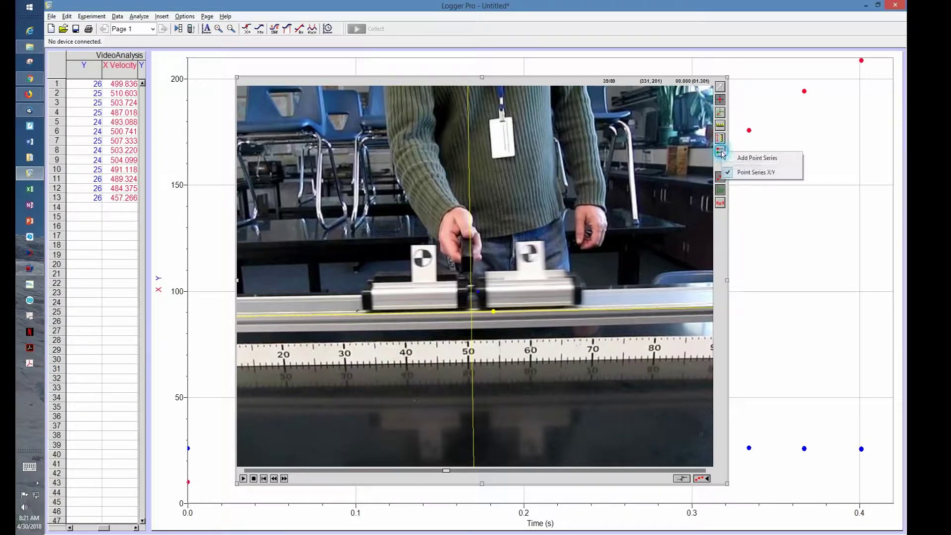
left_click(746, 159)
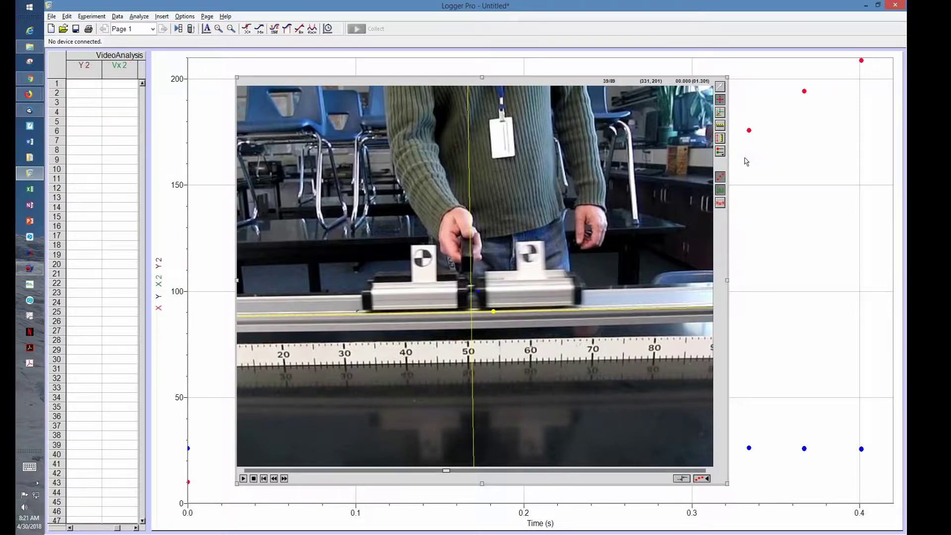
Step: Mark the right-hand cart's first seven positions, one per frame
left_click(467, 292)
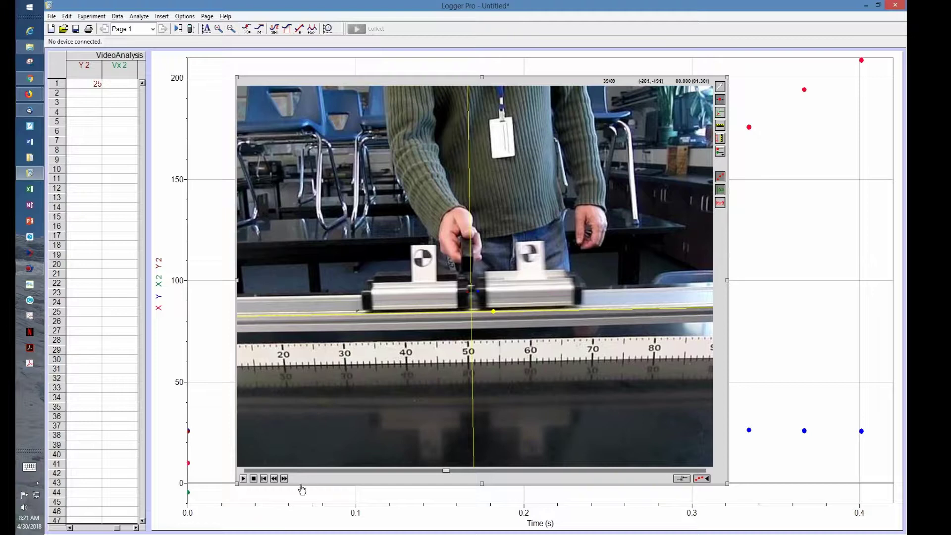
left_click(283, 478)
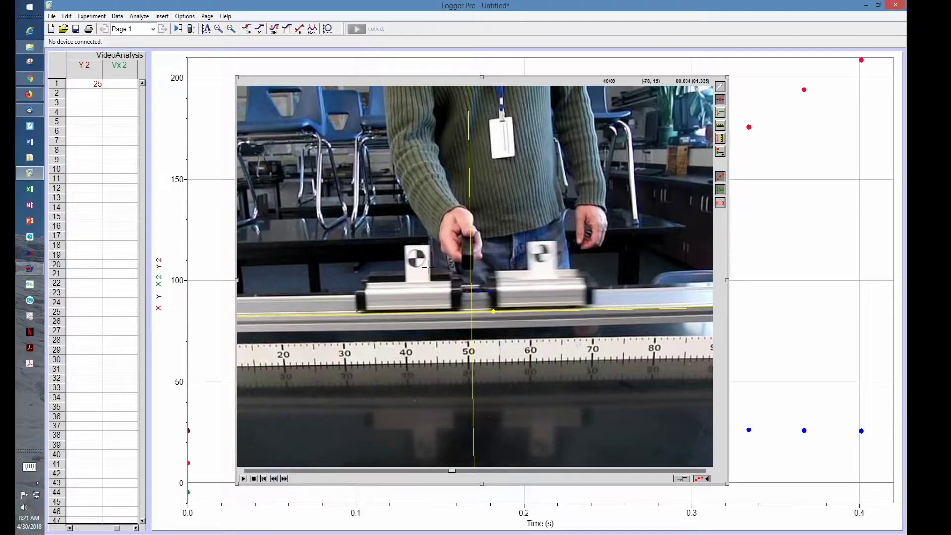
left_click(460, 294)
left_click(456, 293)
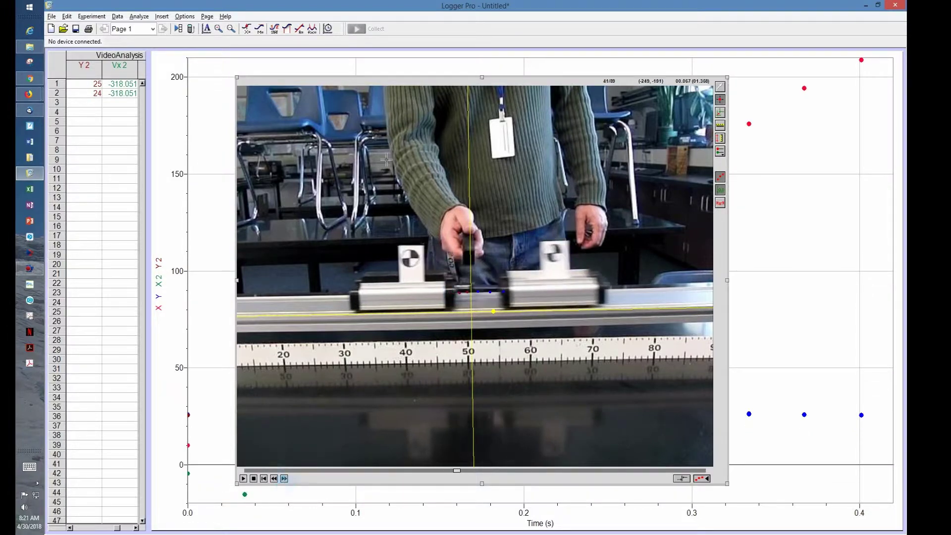
left_click(454, 292)
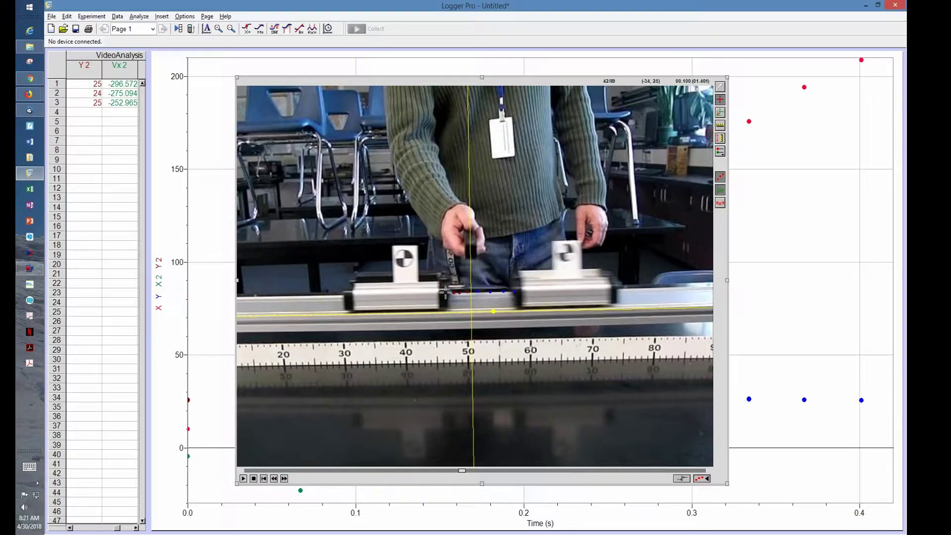
left_click(446, 293)
left_click(284, 479)
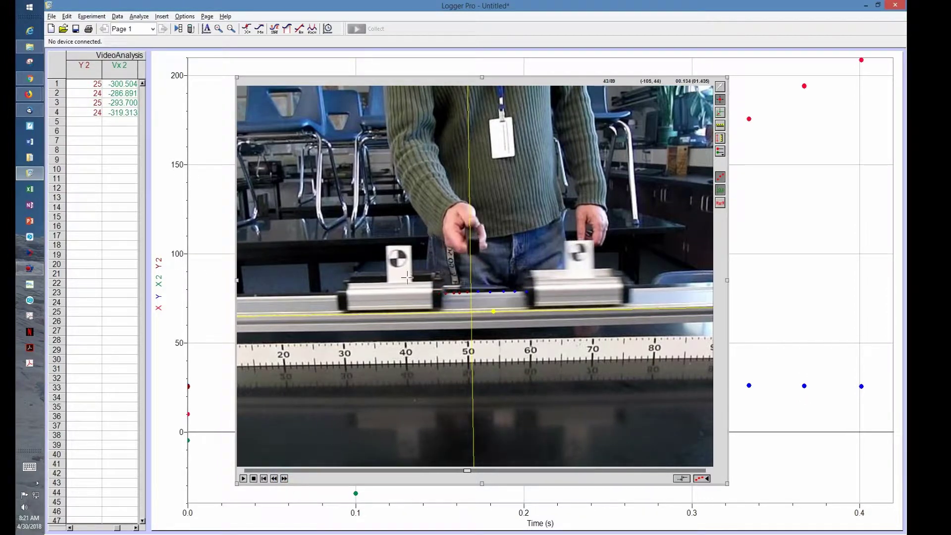
left_click(440, 293)
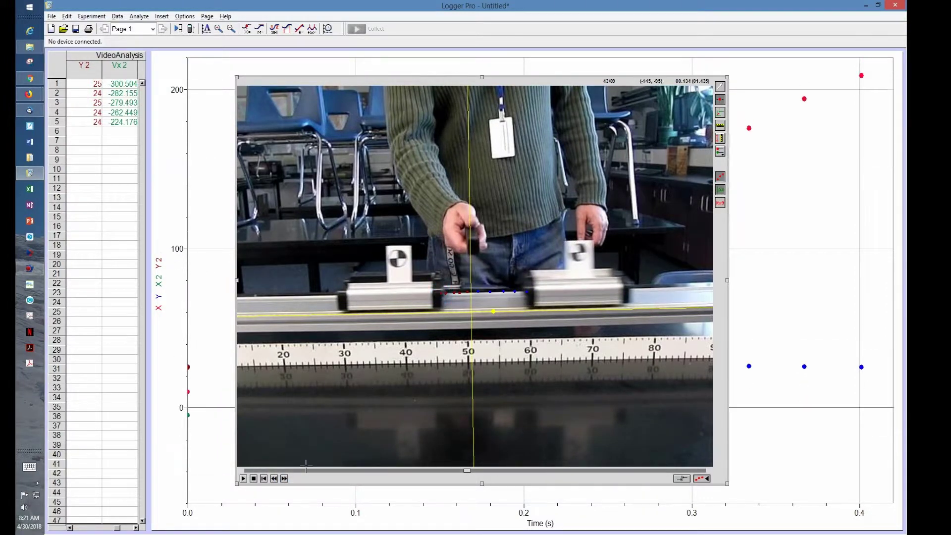
left_click(285, 478)
left_click(436, 293)
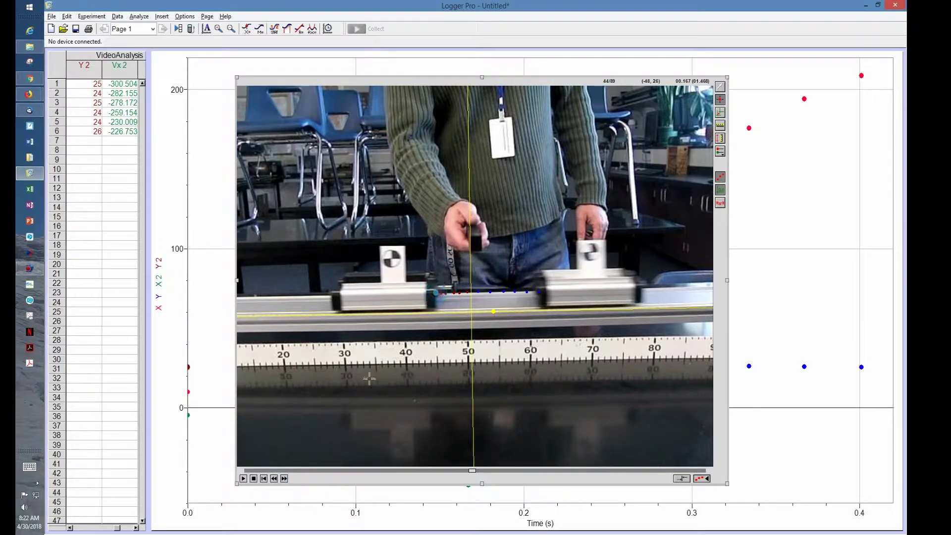
left_click(284, 479)
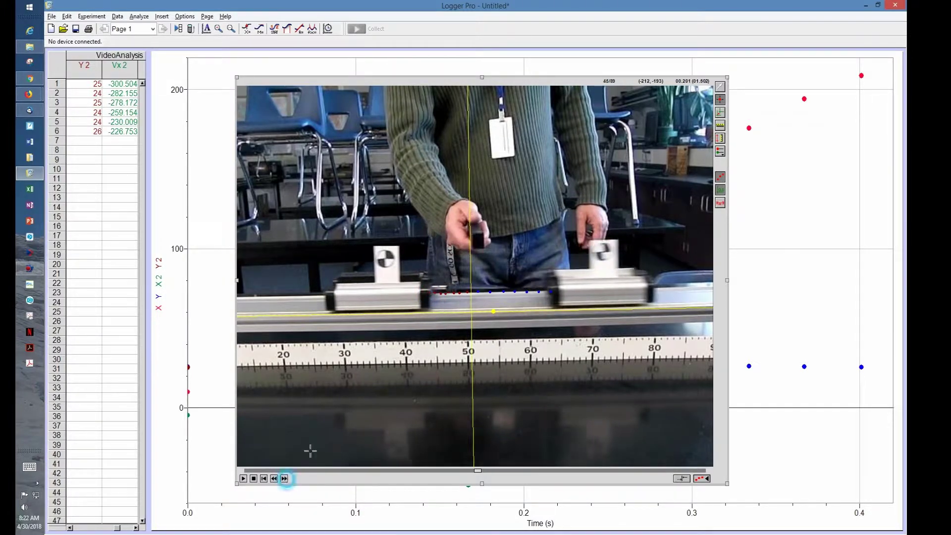
left_click(429, 294)
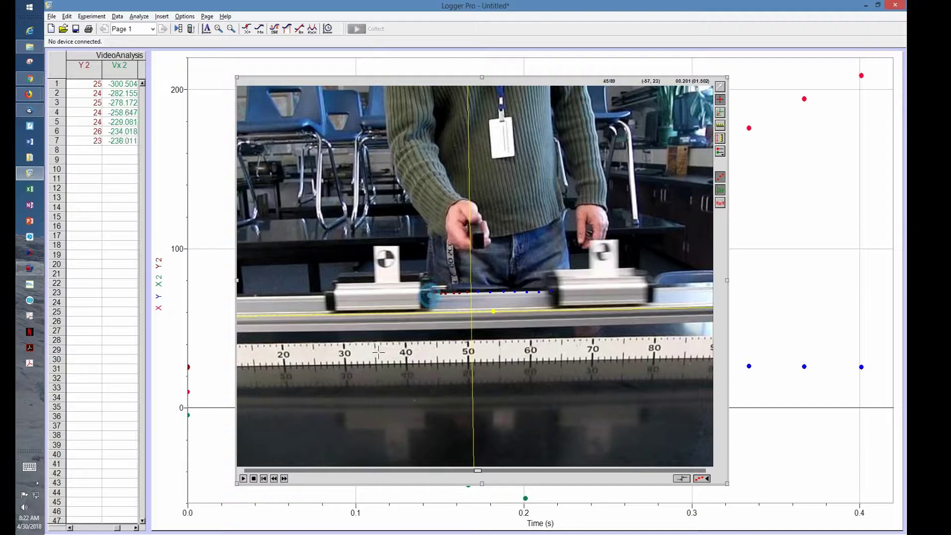
Step: Mark six more right-hand cart positions through frame 52, completing 13 rows
left_click(284, 478)
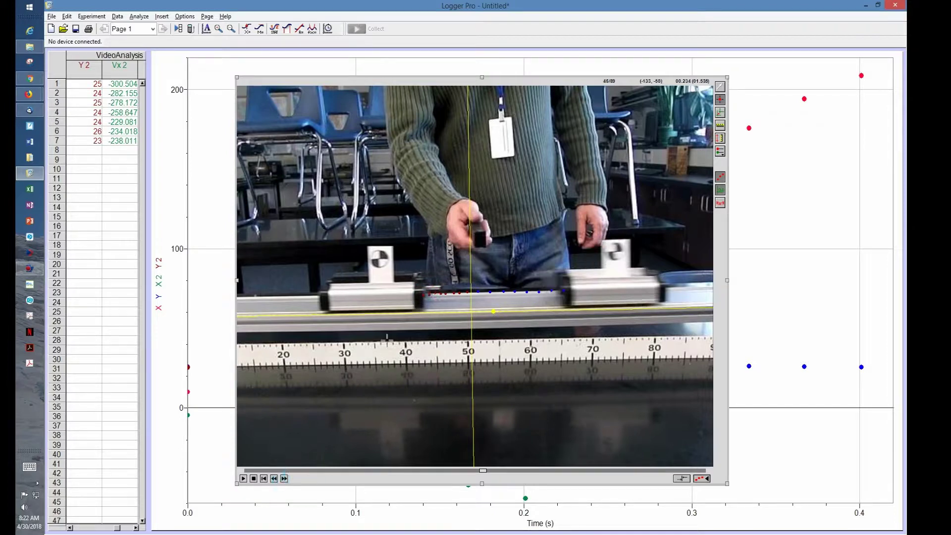
left_click(422, 294)
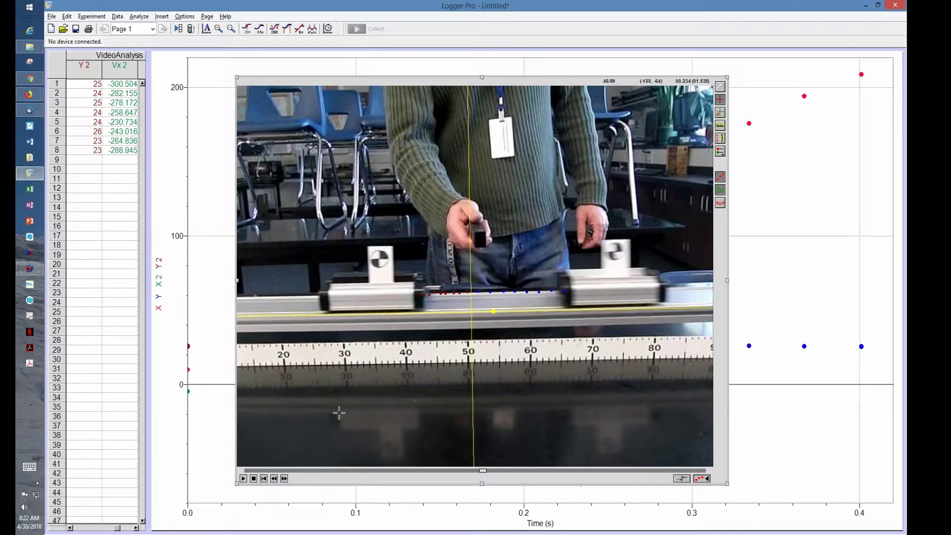
left_click(284, 478)
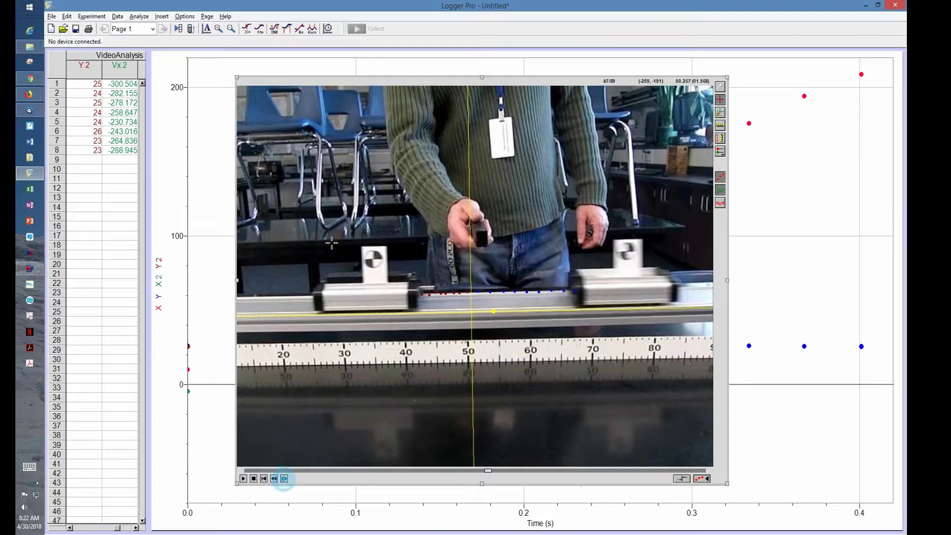
left_click(421, 294)
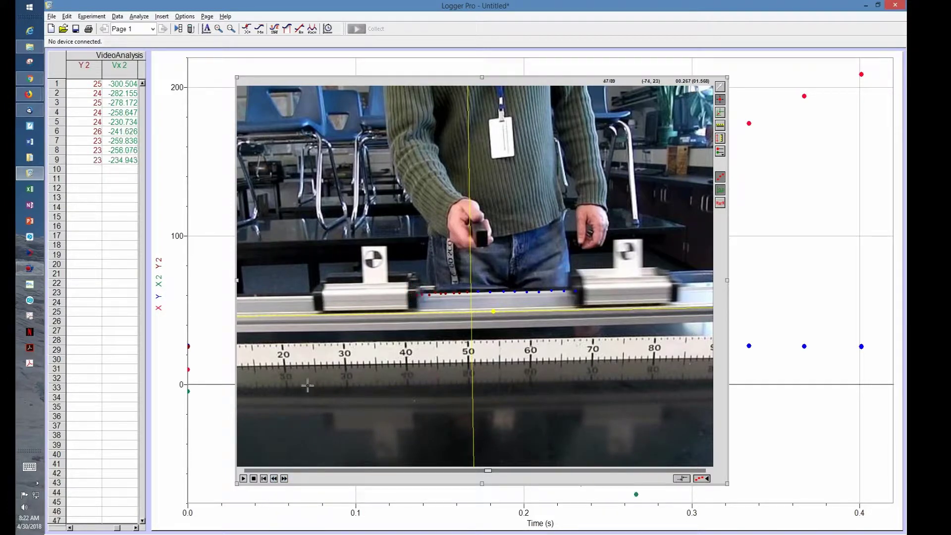
left_click(284, 479)
left_click(410, 294)
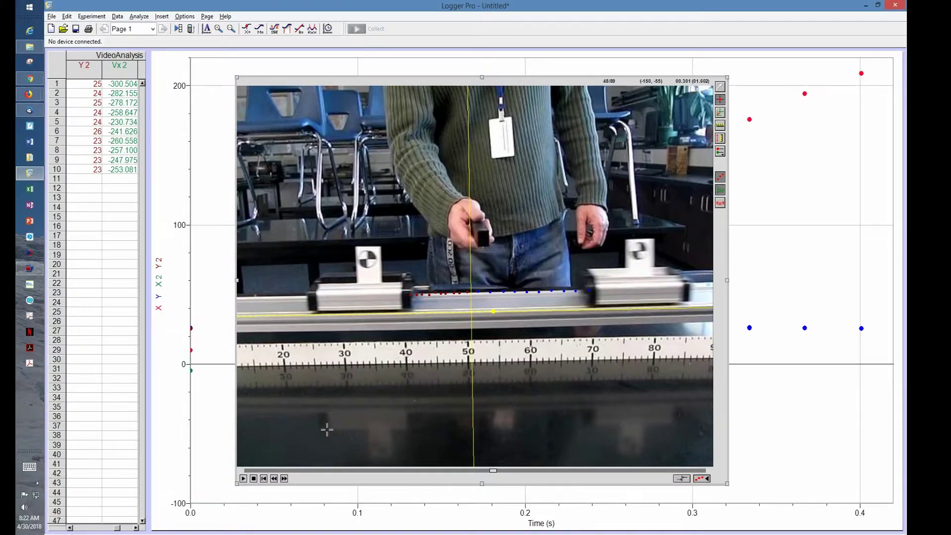
left_click(285, 478)
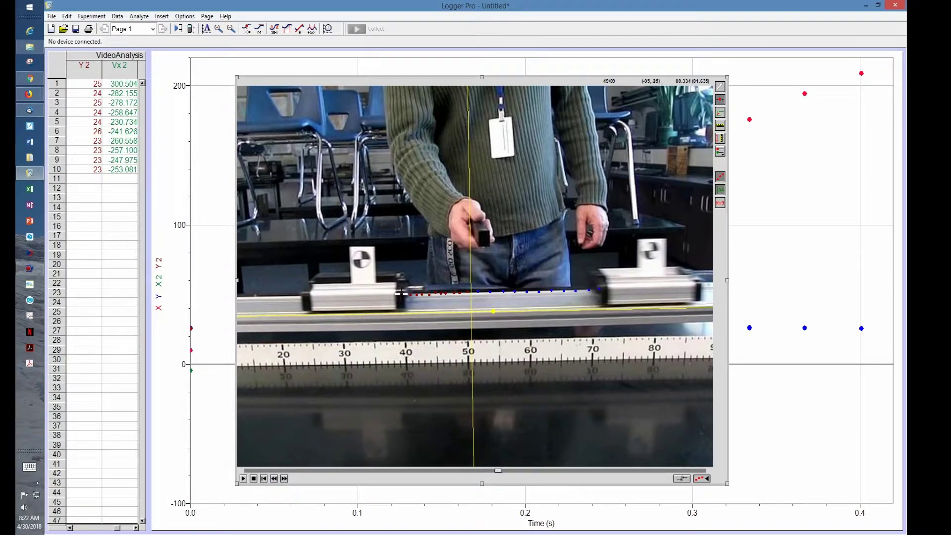
left_click(404, 294)
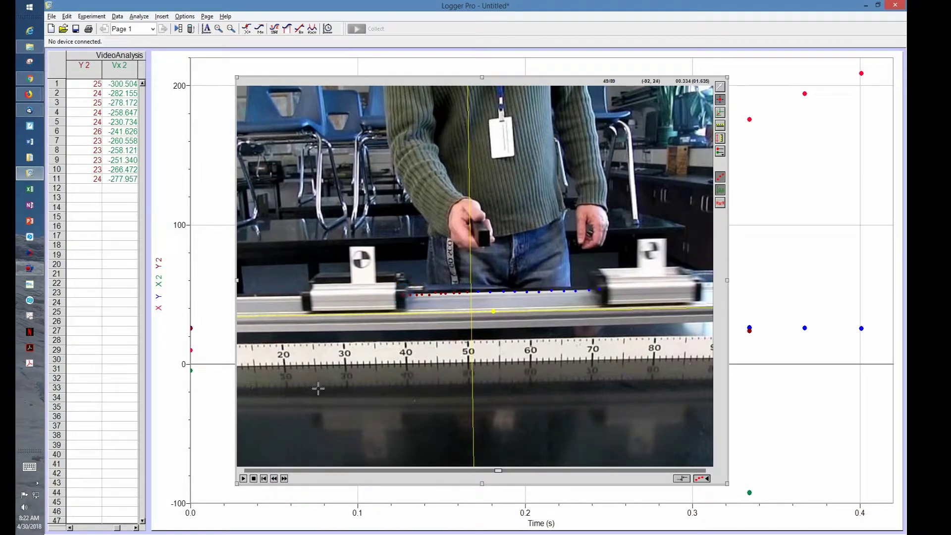
left_click(286, 479)
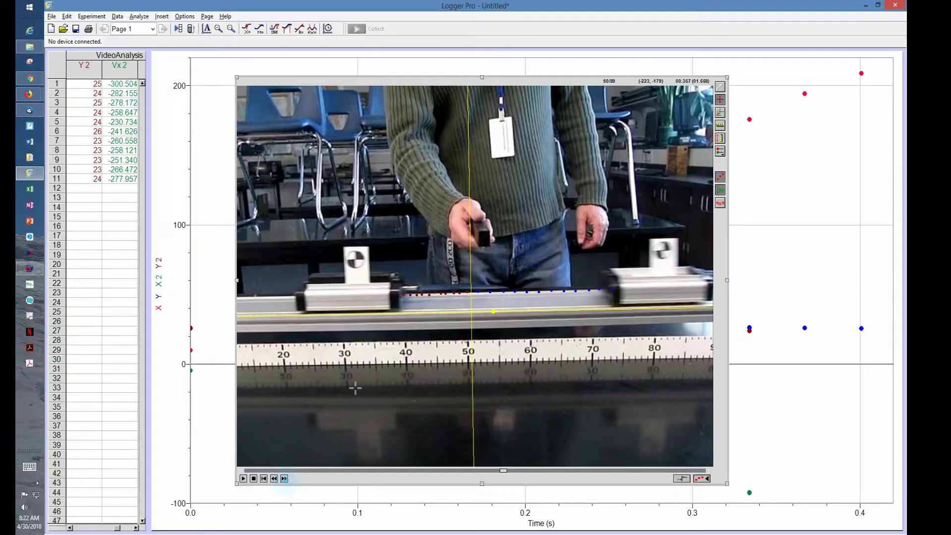
left_click(399, 293)
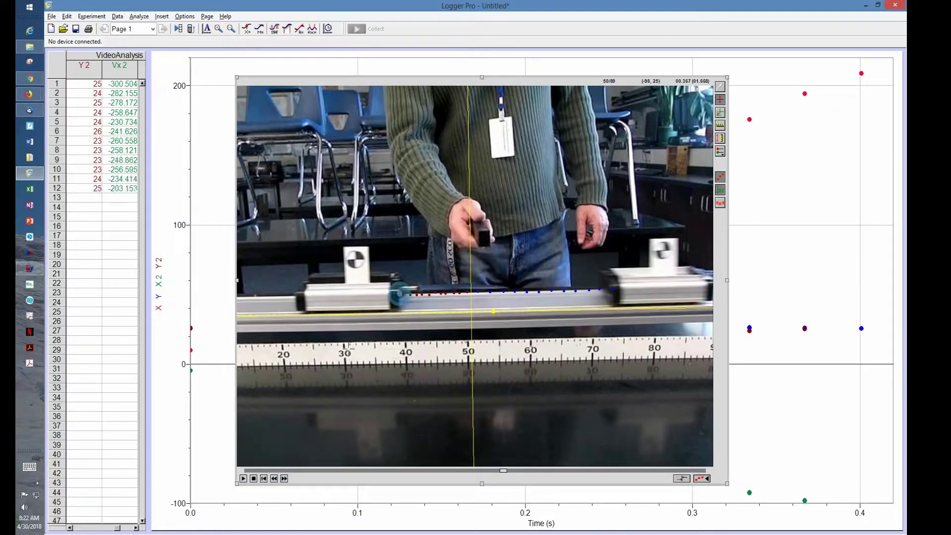
left_click(284, 479)
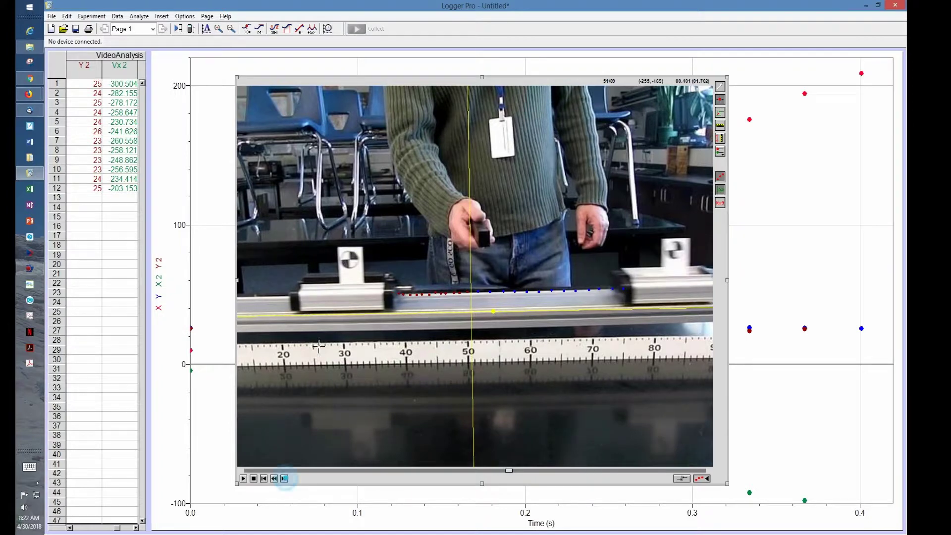
left_click(393, 294)
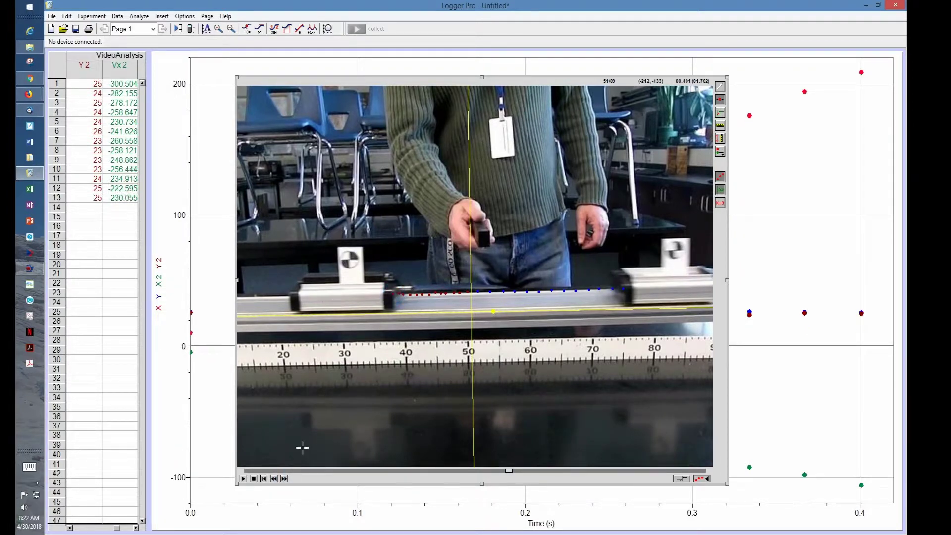
left_click(285, 479)
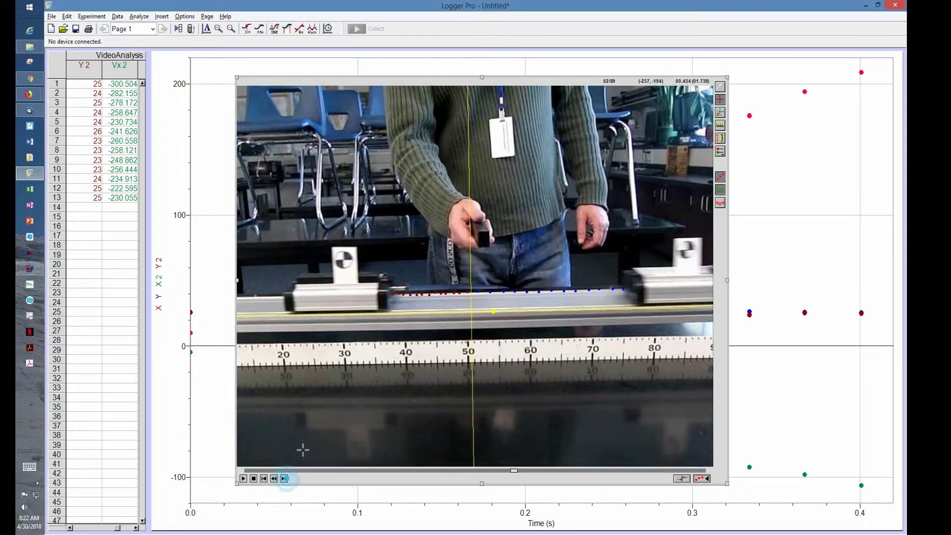
Step: Scale the video by drawing a line across the cart and entering 0.17 m
left_click(719, 126)
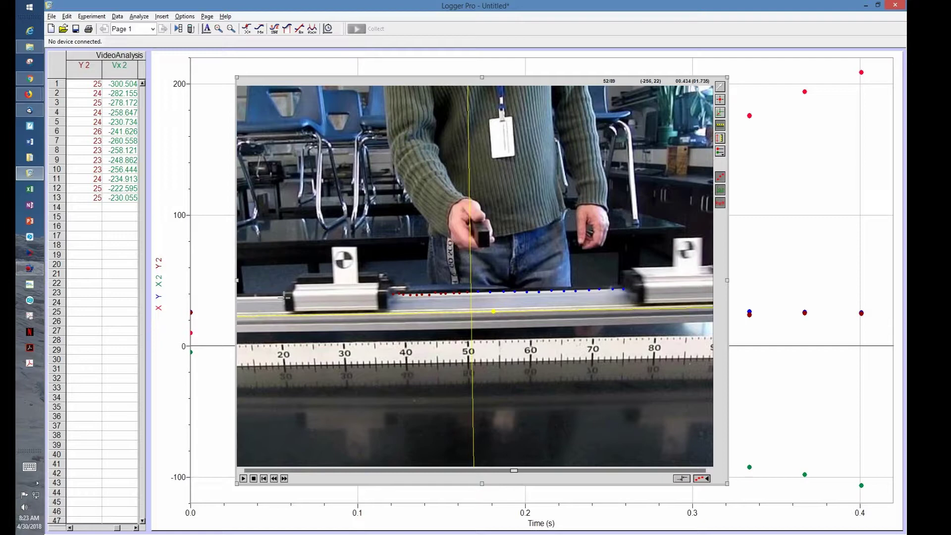
left_click_drag(284, 297, 384, 293)
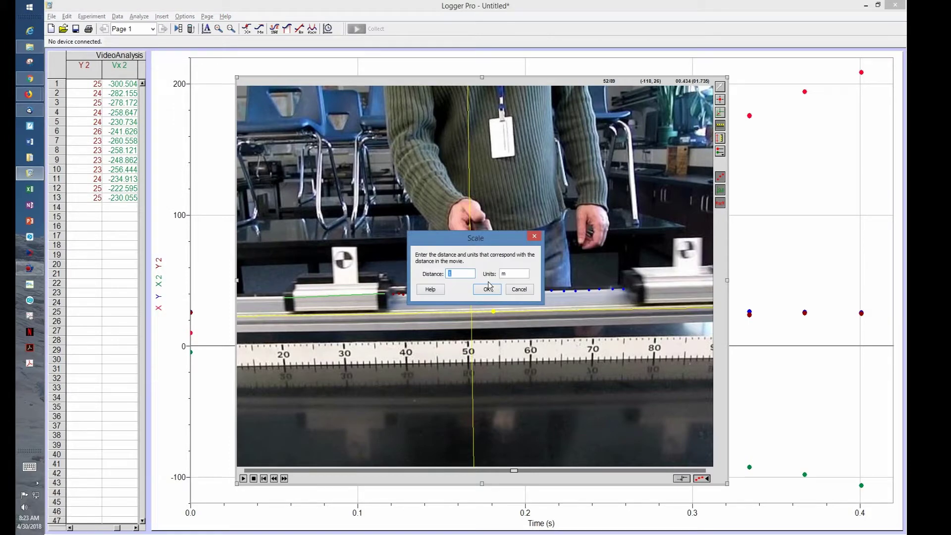
type(".17")
left_click(487, 290)
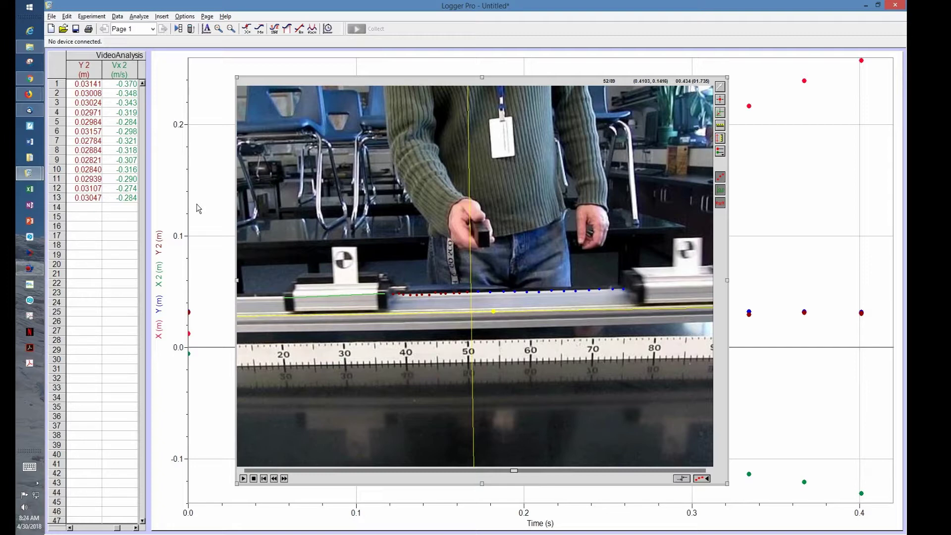
Step: Add a Center of Mass series with the first cart's mass set to 0.5 kg
left_click(722, 151)
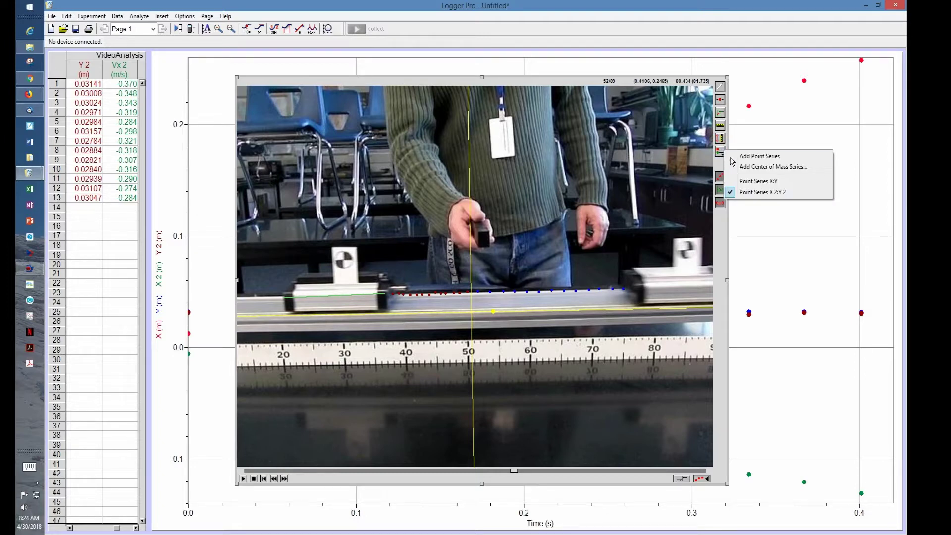
left_click(743, 167)
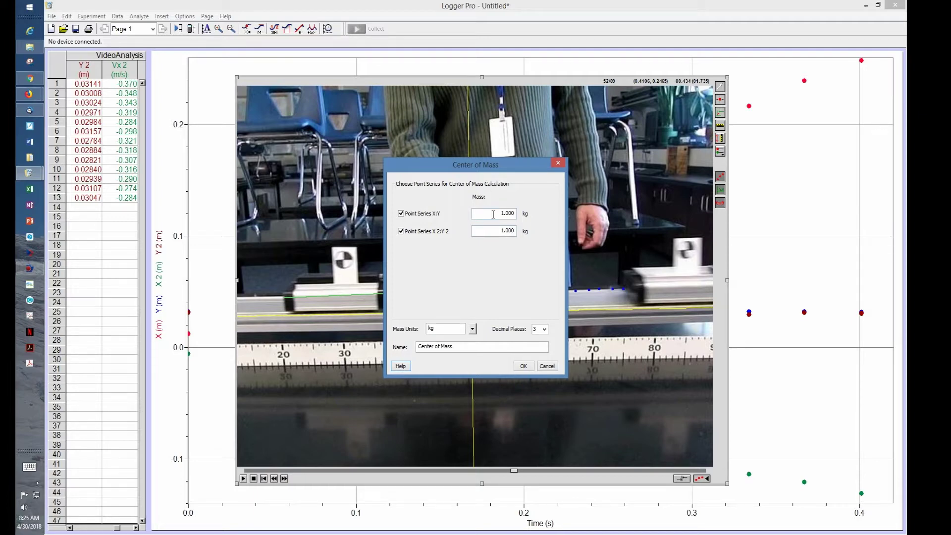
double_click(493, 214)
type(".5")
key("Tab")
left_click(523, 365)
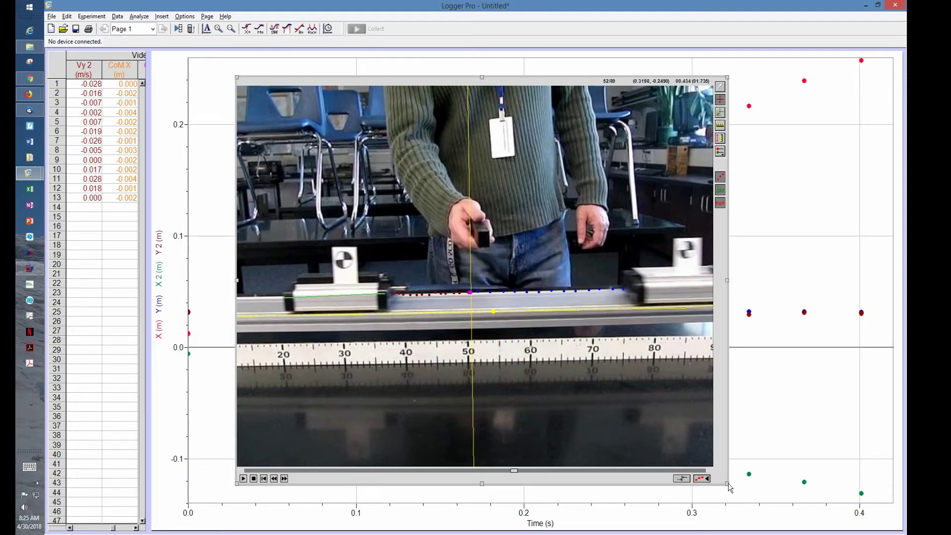
Step: Shrink the movie window to a small inset to reveal the position graph
left_click_drag(727, 482, 500, 267)
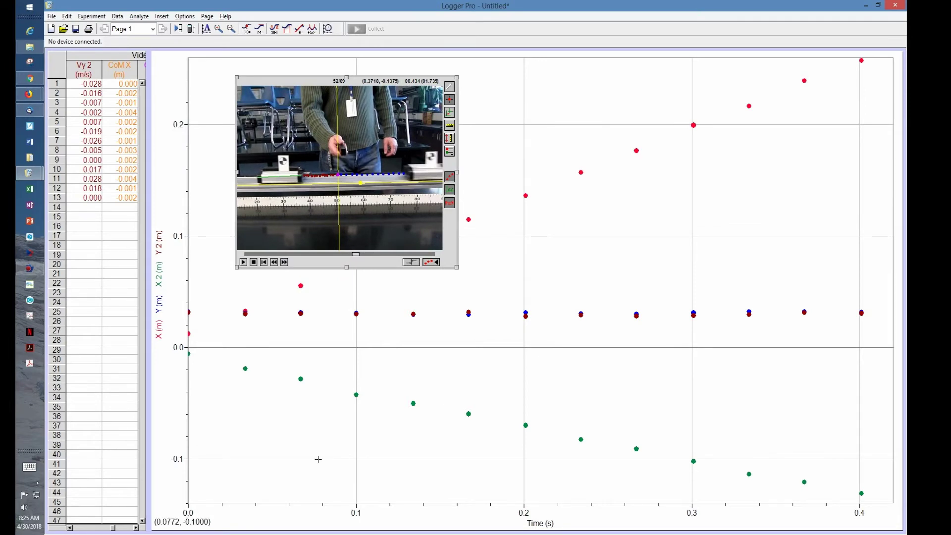
Step: Set the vertical axis to X, X 2 and Center of Mass X, removing Y and Y 2
left_click(159, 280)
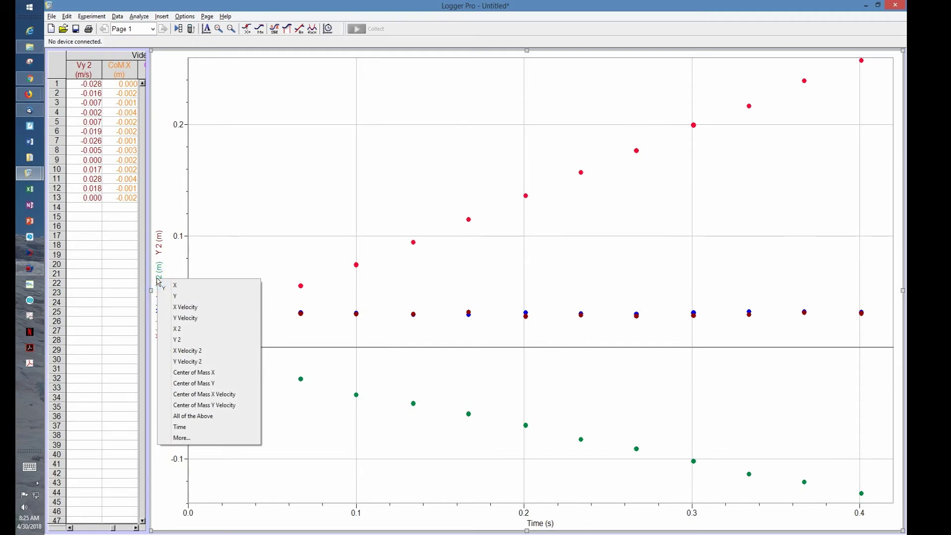
left_click(182, 437)
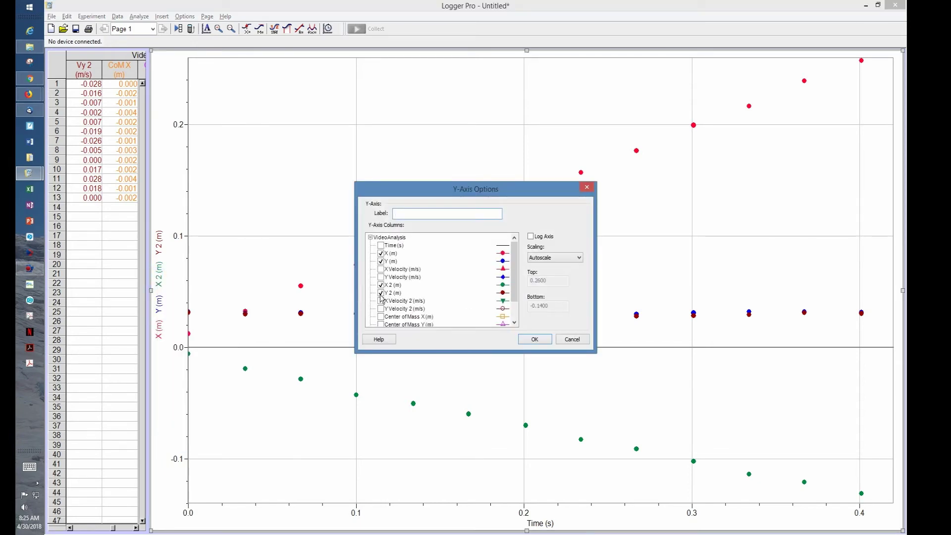
left_click(381, 294)
left_click(381, 261)
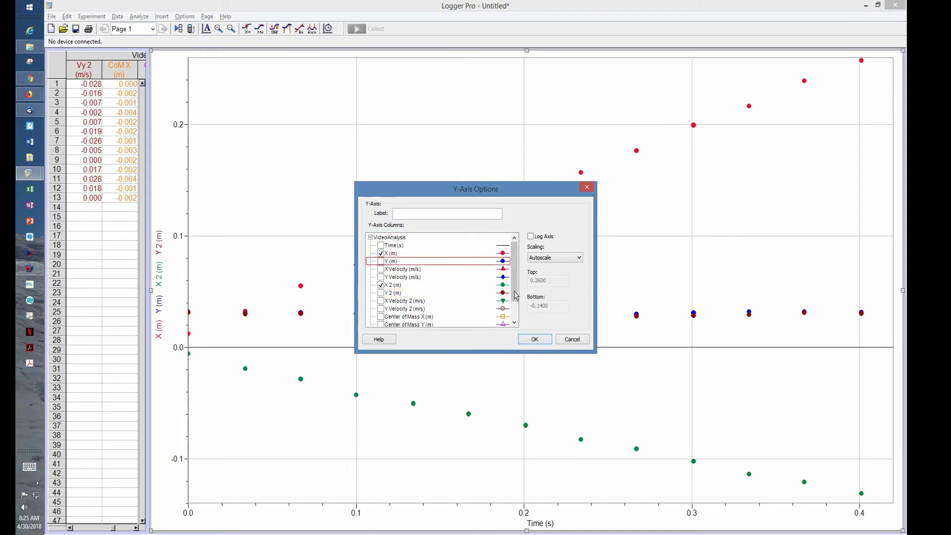
scroll(515, 293, "down", 1)
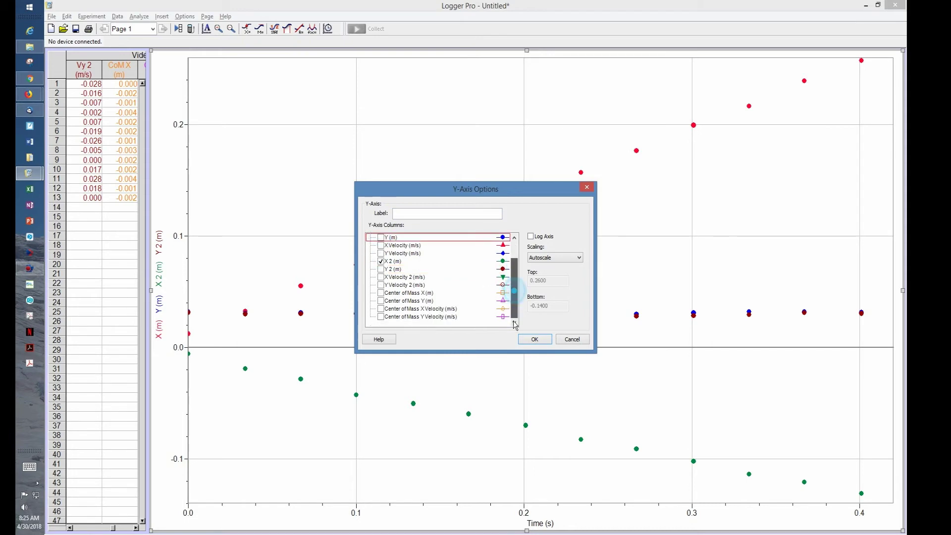
left_click(381, 293)
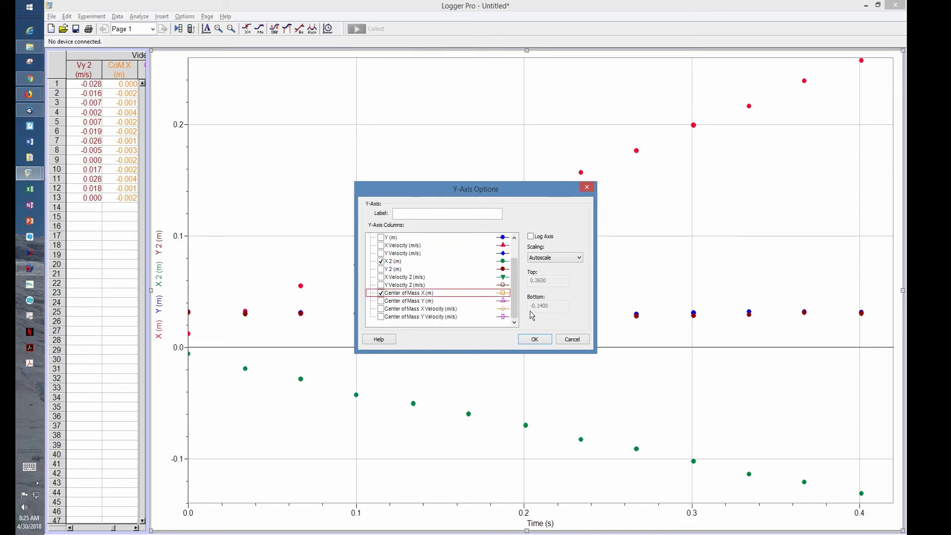
left_click(535, 340)
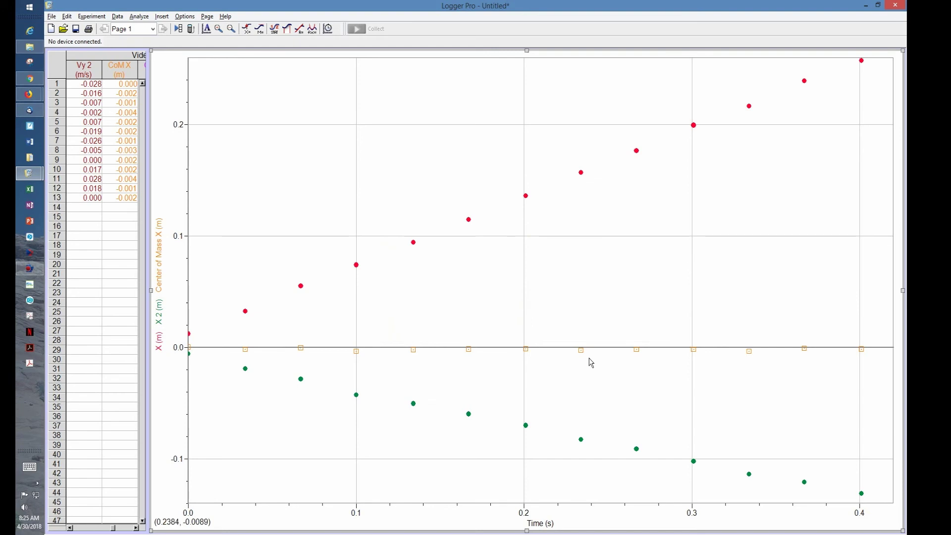